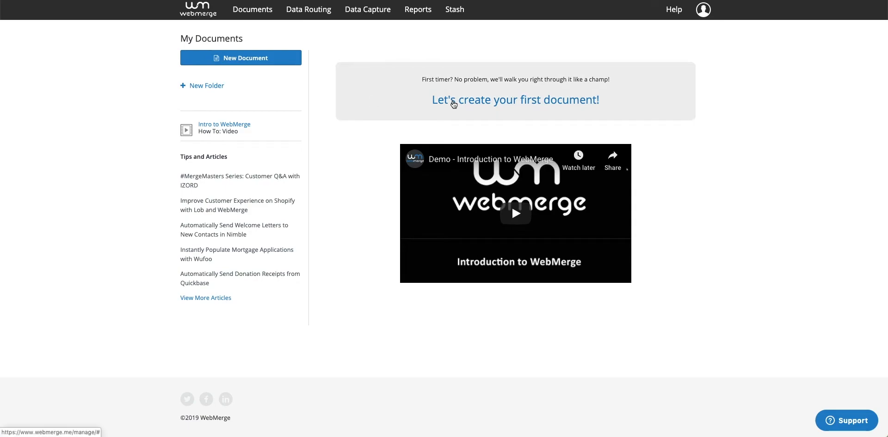
Start creating the first document and name it Vendor Invoice.
click(453, 104)
click(367, 158)
text(Vendor Invoic)
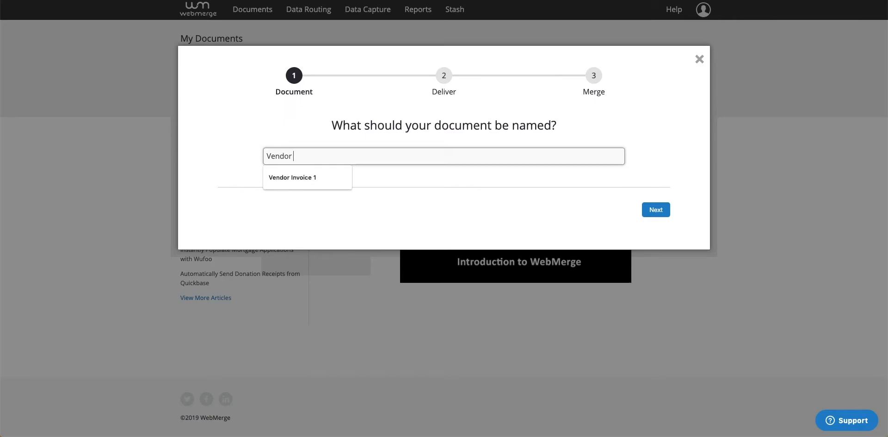
text(e)
click(493, 188)
click(655, 210)
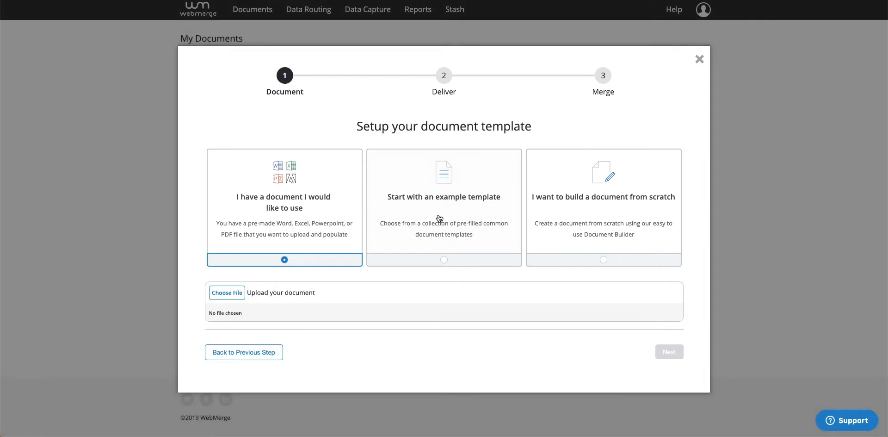
Base the document on the example template Customized Invoice and continue to the delivery options.
click(440, 218)
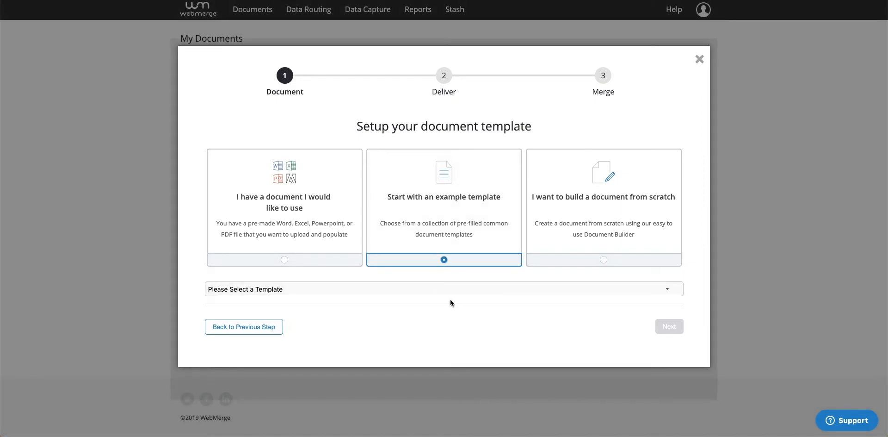
click(464, 293)
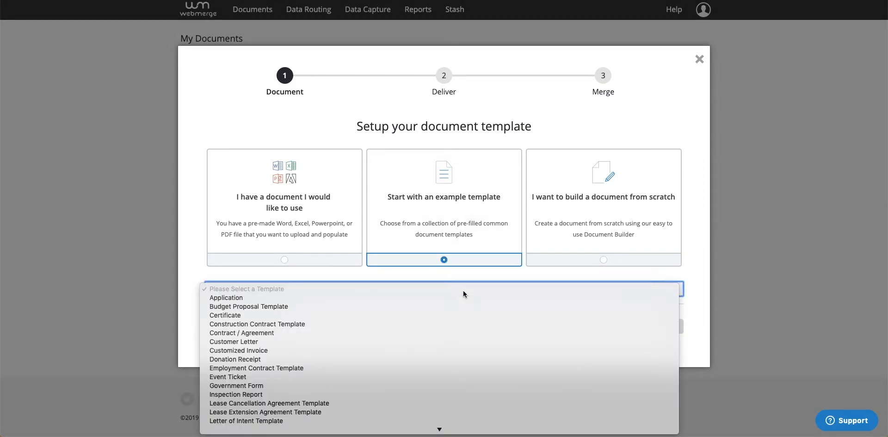
scroll(463, 293, down, 5)
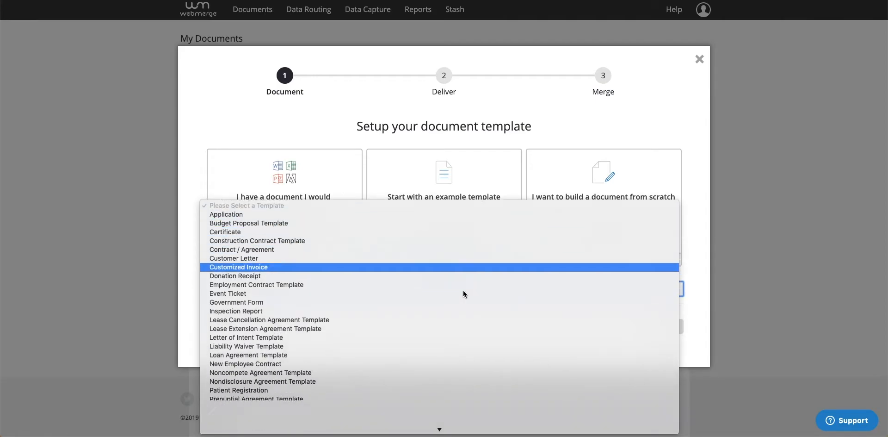
scroll(464, 294, down, 2)
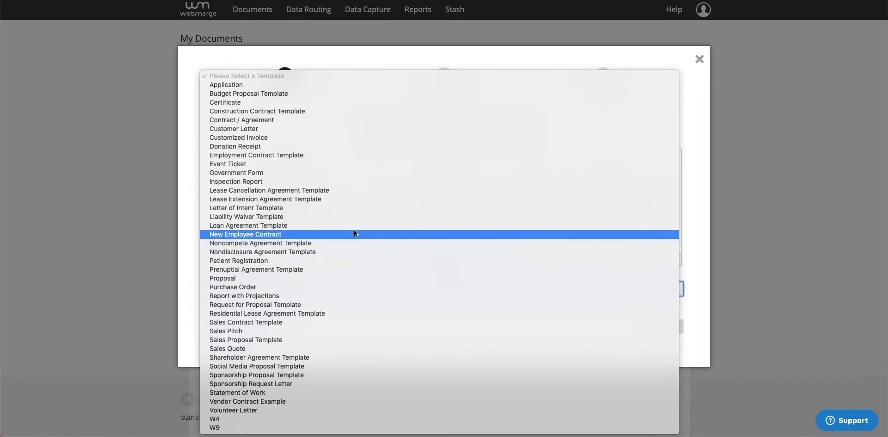
click(234, 140)
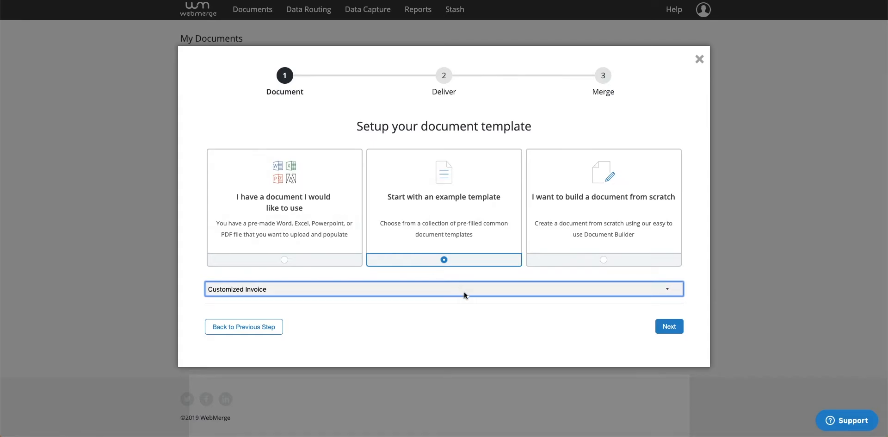
click(672, 327)
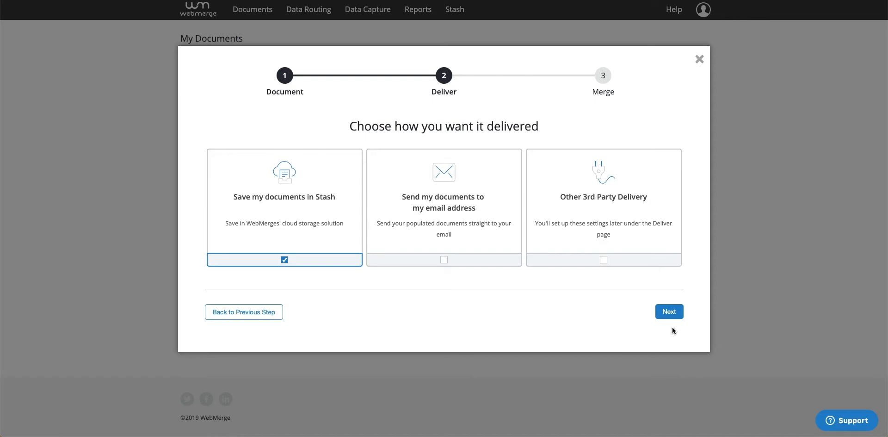
Keep delivery to Stash and finish the document setup with an uploaded CSV as the data source.
click(671, 316)
click(672, 316)
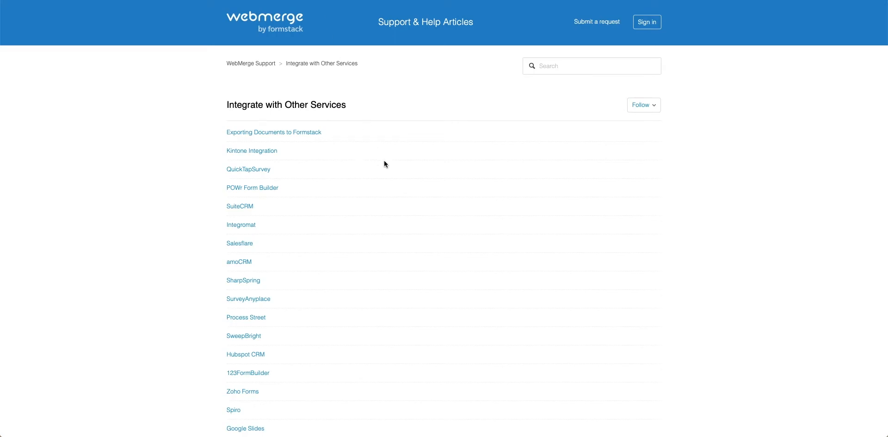
scroll(384, 163, down, 3)
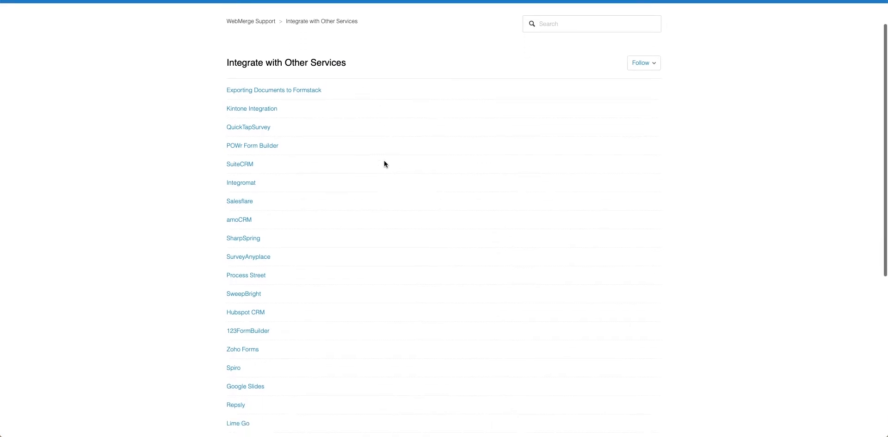
scroll(384, 164, up, 3)
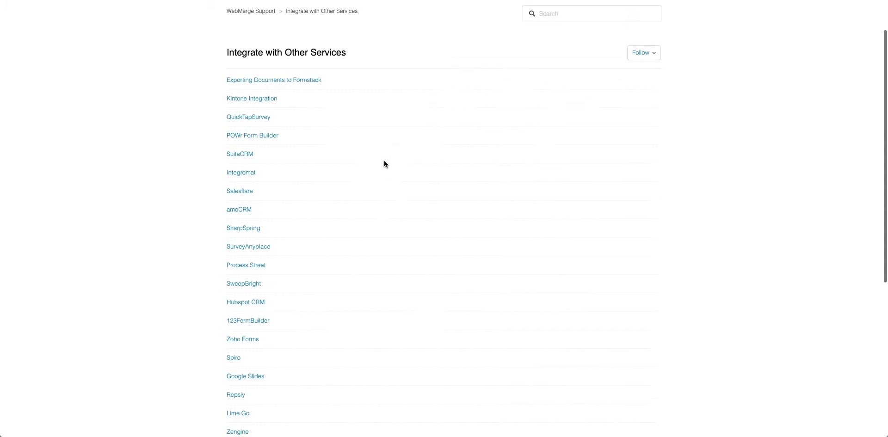
scroll(384, 164, up, 1)
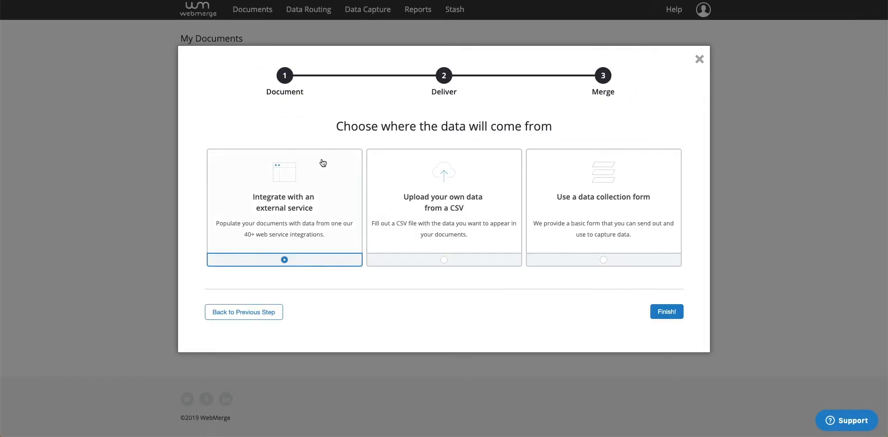
click(476, 224)
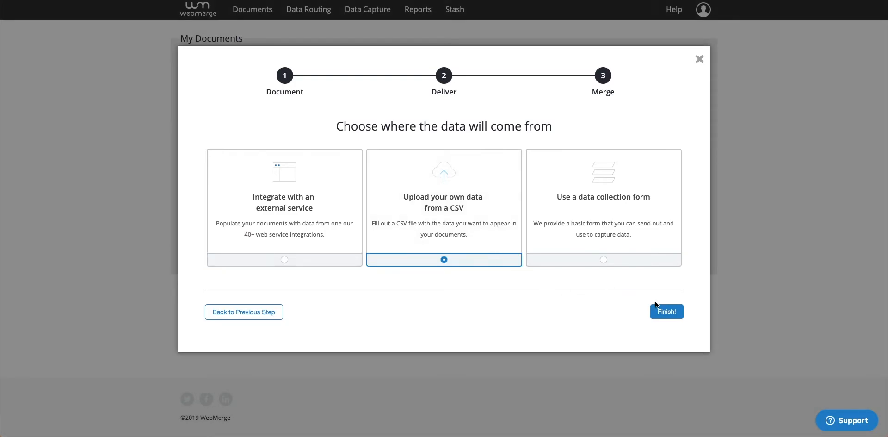
click(667, 311)
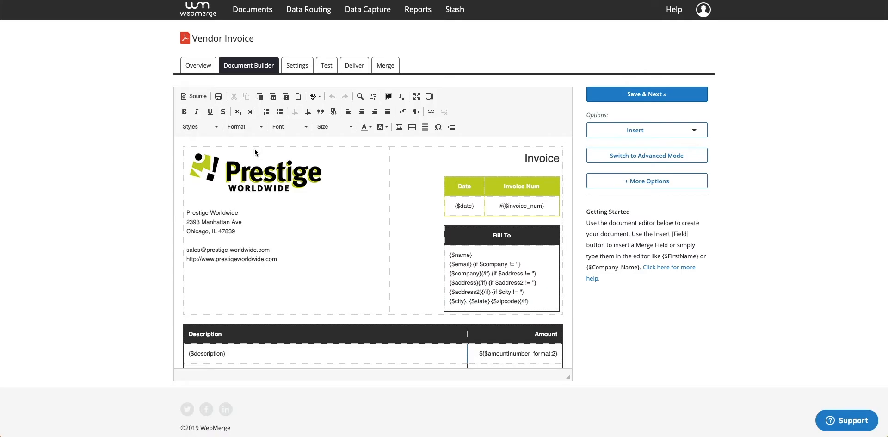
Set the Prestige Worldwide text line to font size 16 and delete the company logo above it.
drag(239, 212, 186, 212)
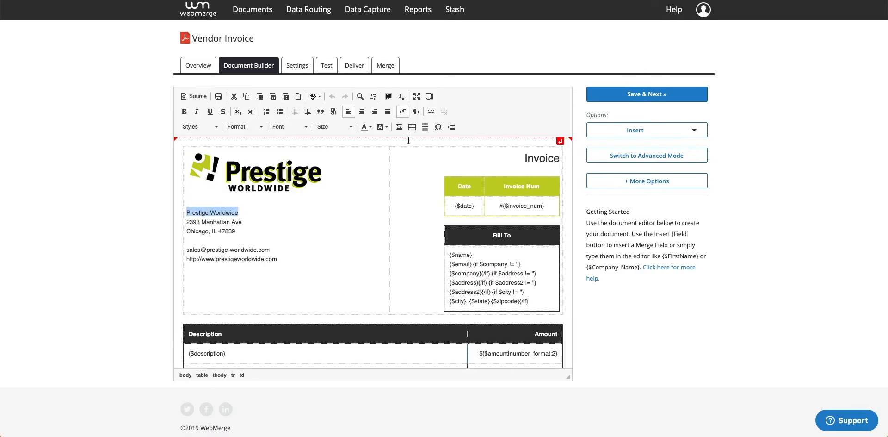
click(333, 127)
click(322, 193)
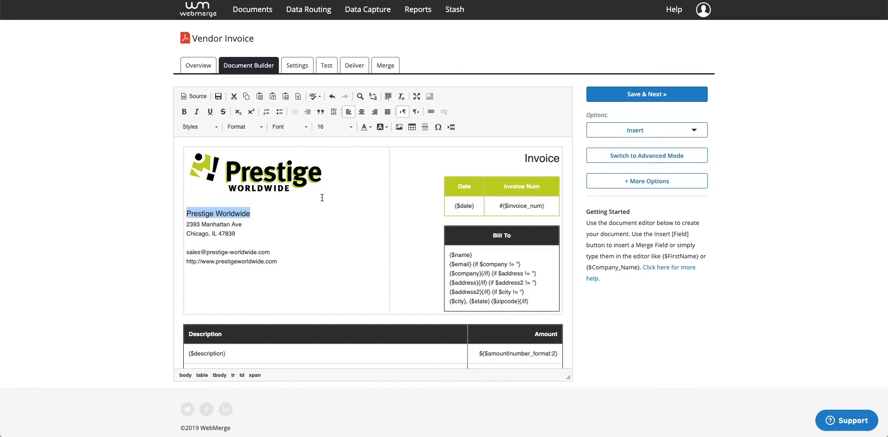
click(312, 217)
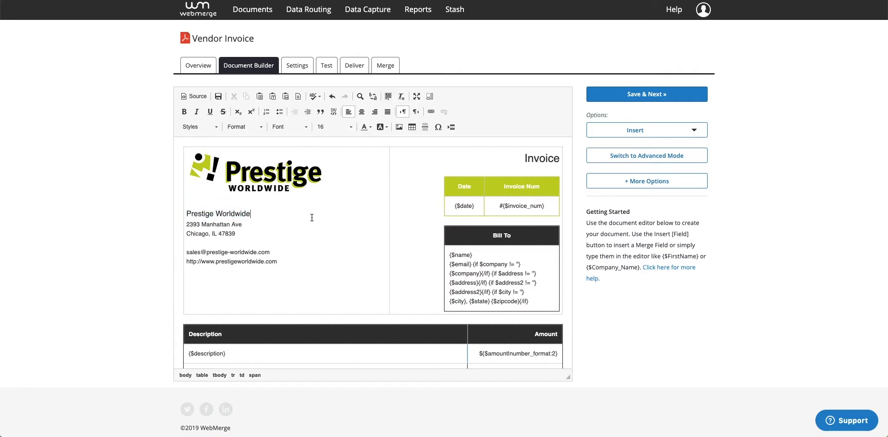
click(291, 181)
key(Delete)
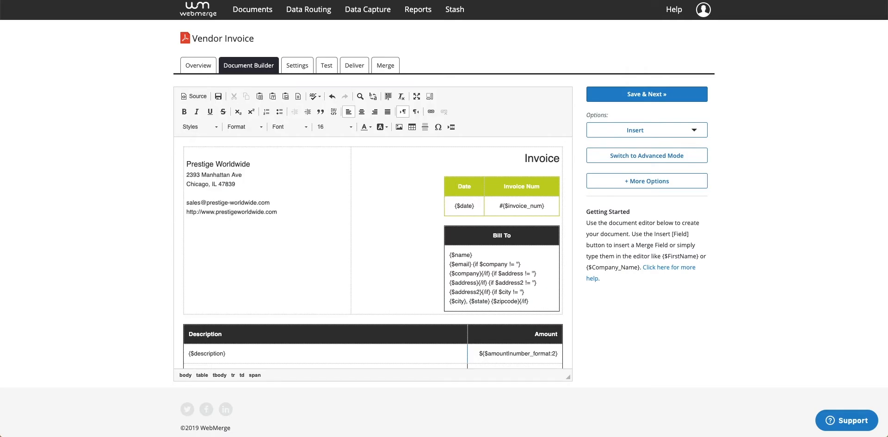
Replace the closing line below the invoice total with "Thank you very much!" and save the document.
scroll(416, 273, down, 5)
triple_click(415, 356)
text(Thank you very much!)
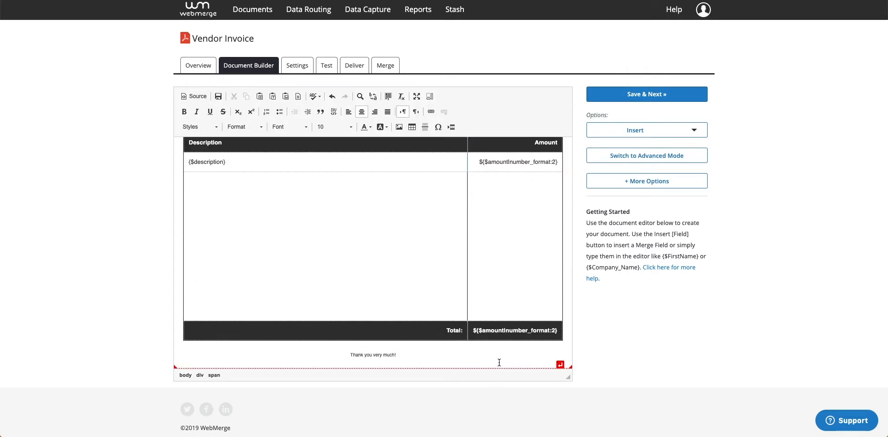
scroll(508, 336, up, 10)
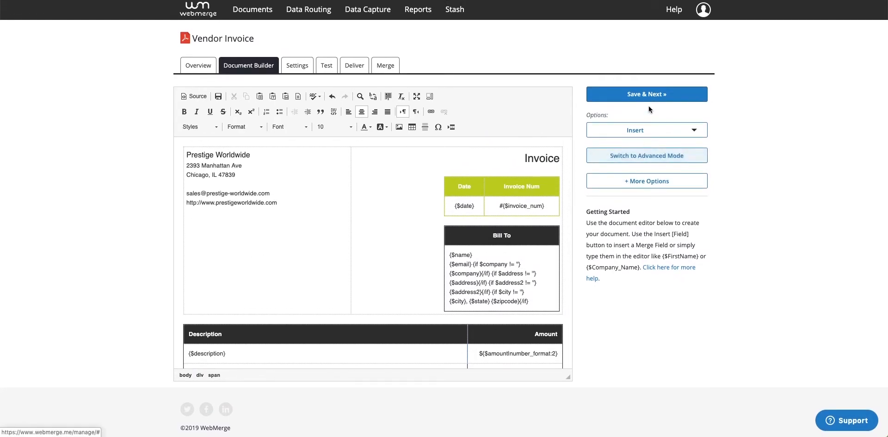
click(645, 99)
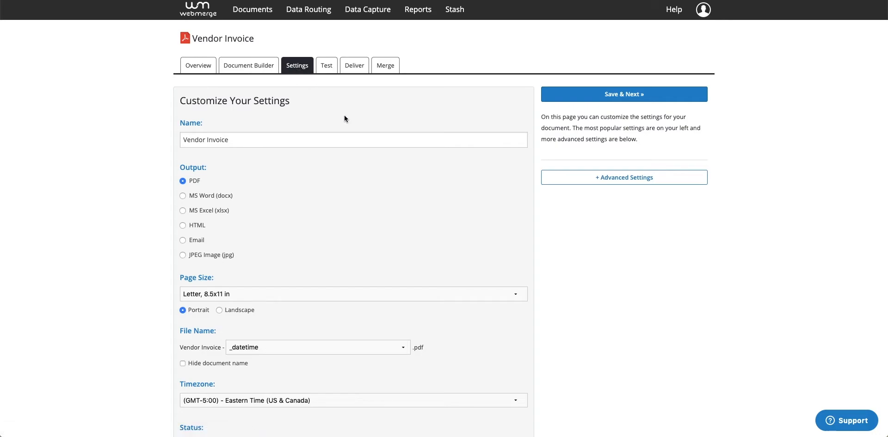
Accept the document settings with PDF output, Letter portrait pages and Active status, and continue to testing.
scroll(344, 119, down, 1)
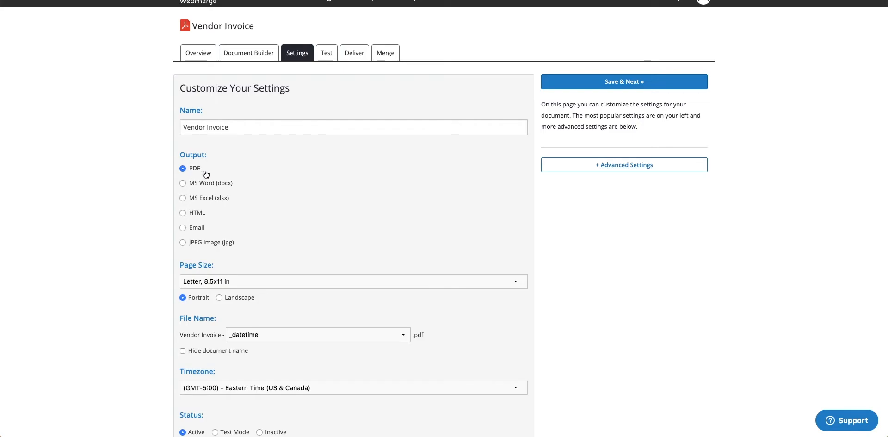
scroll(206, 174, down, 2)
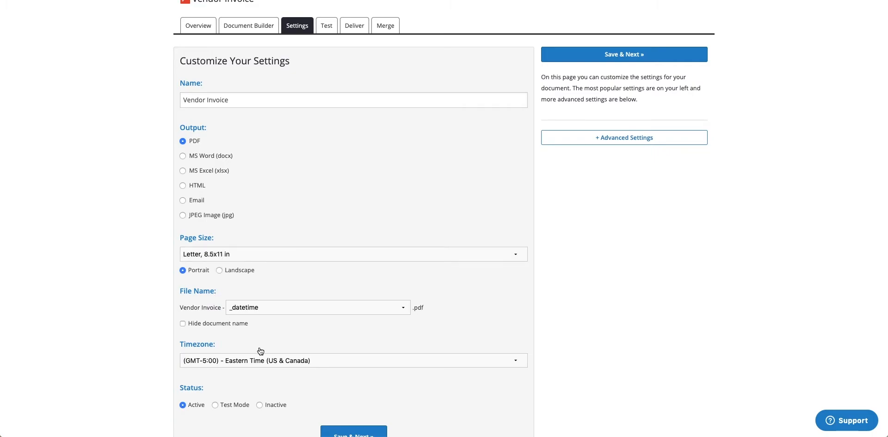
scroll(258, 353, down, 4)
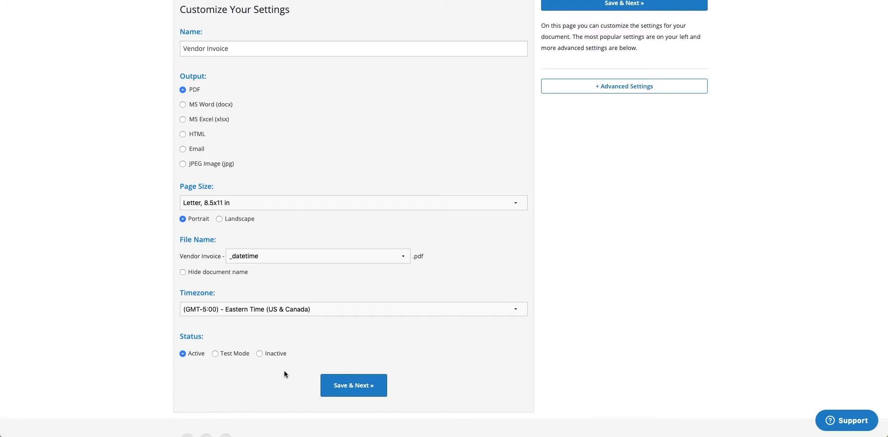
click(354, 385)
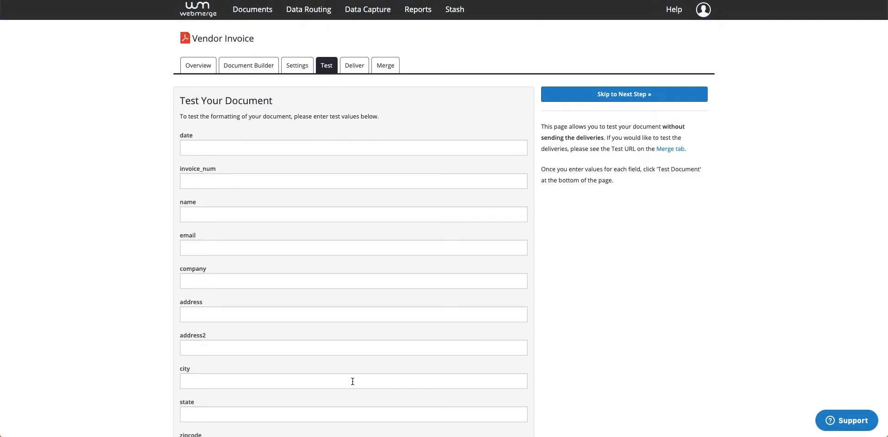
Fill the test form with the date June 27, 2019, an invoice number and the saved contact's name, email, company and address.
click(225, 150)
click(224, 169)
click(219, 177)
click(203, 198)
click(209, 214)
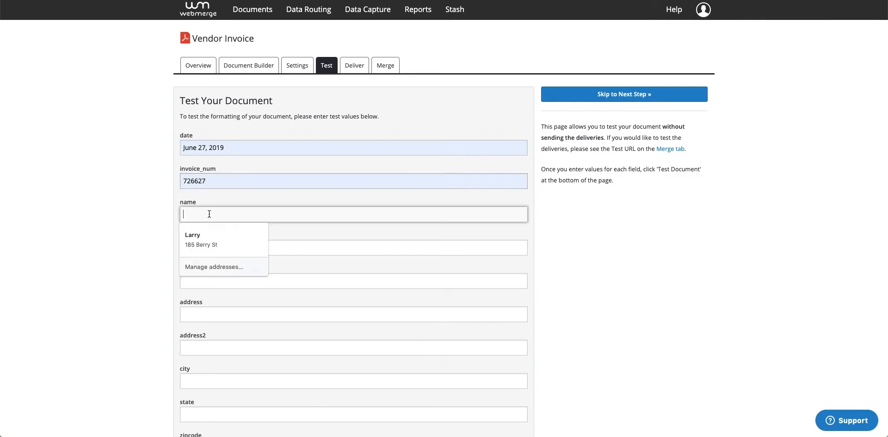
click(204, 233)
Enter the description Invoice 1 and the amount 132.67, and generate the test document.
scroll(205, 237, down, 5)
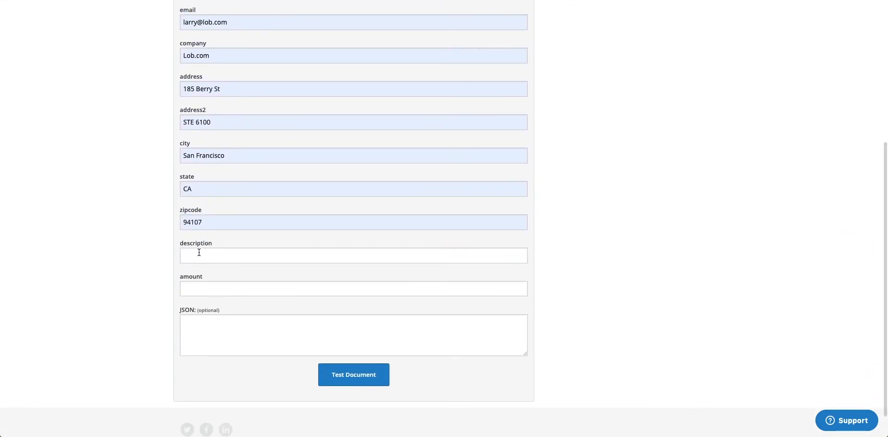
click(199, 254)
text(Inc)
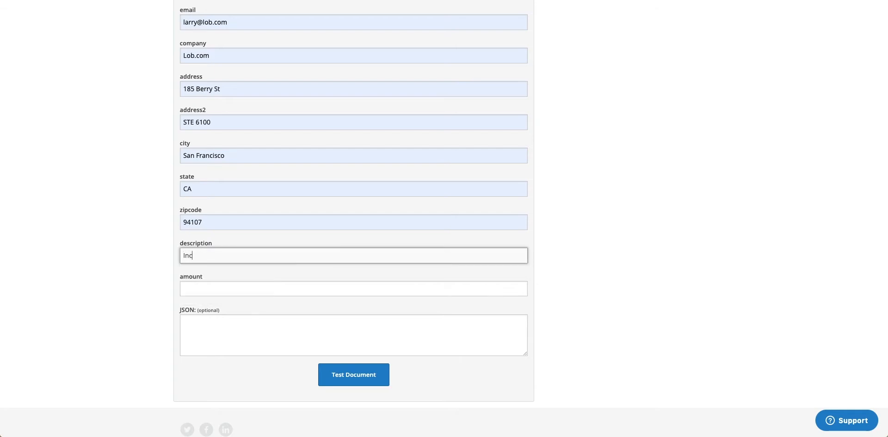
text(oice 1)
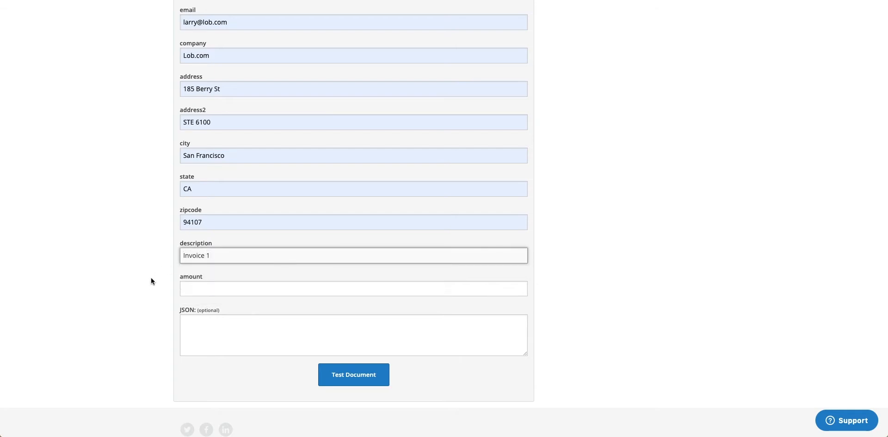
click(188, 288)
click(192, 306)
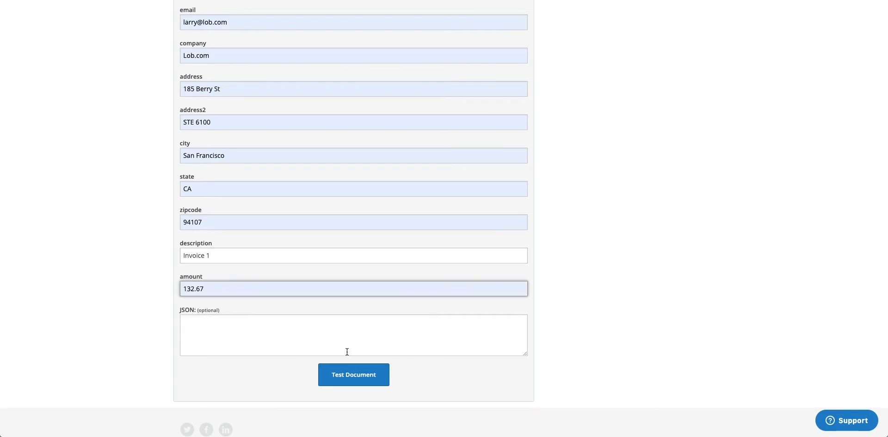
click(375, 377)
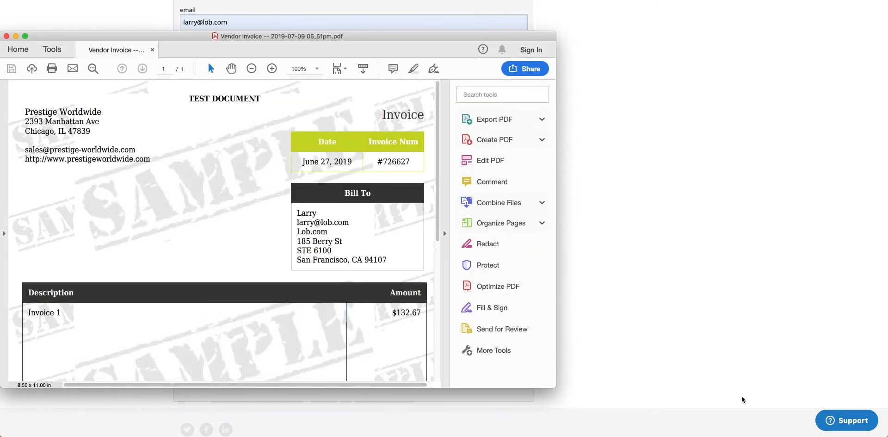
Check the generated test invoice PDF from header to closing line, and return to the start of the test form.
scroll(364, 344, down, 10)
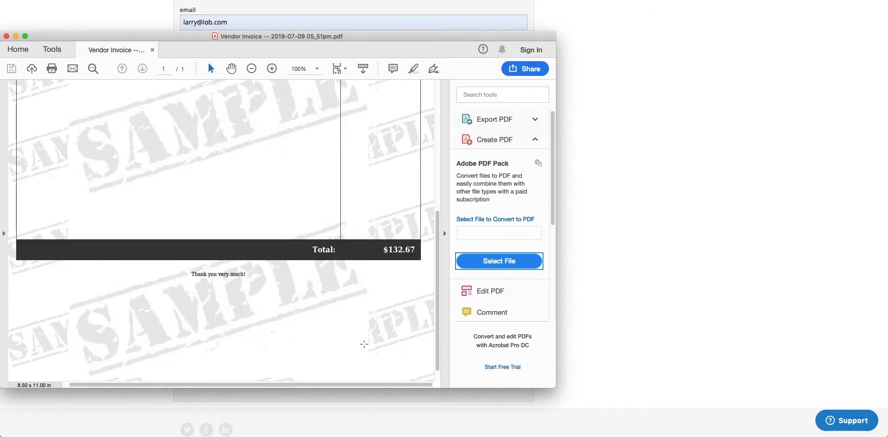
scroll(363, 344, up, 10)
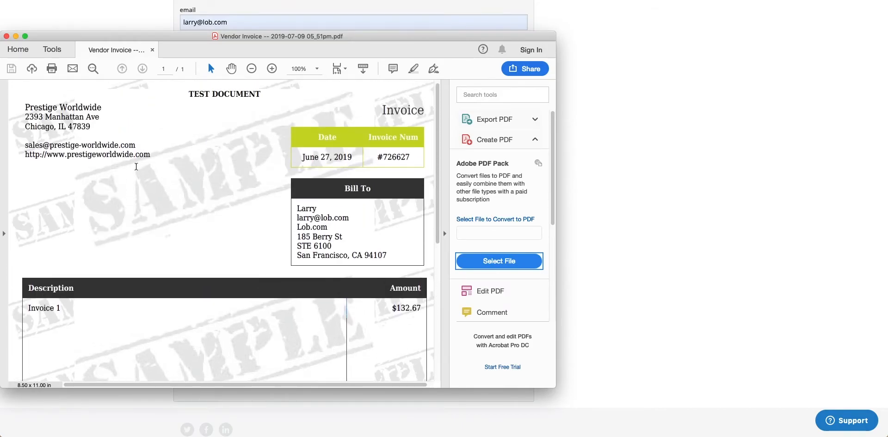
click(15, 36)
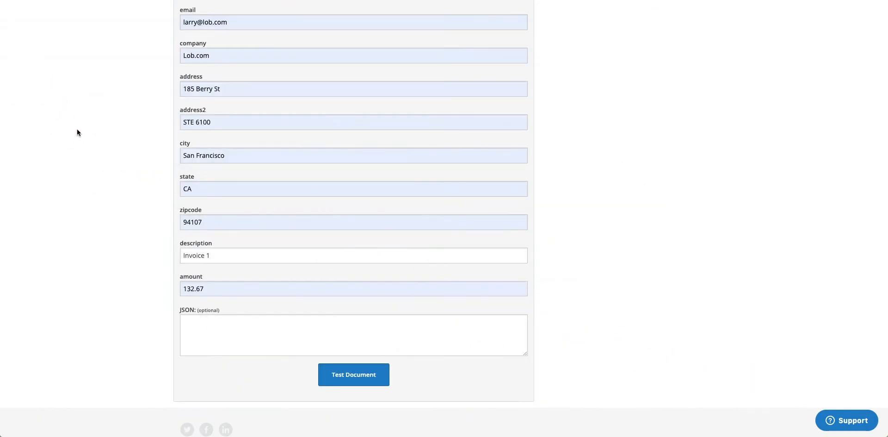
scroll(97, 169, up, 5)
scroll(96, 169, up, 1)
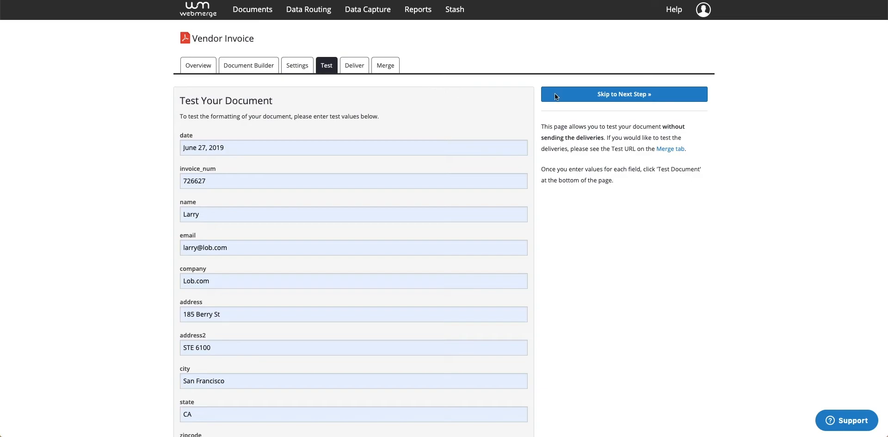
Skip to the delivery stage and create a new delivery with the Lob mail service.
click(614, 95)
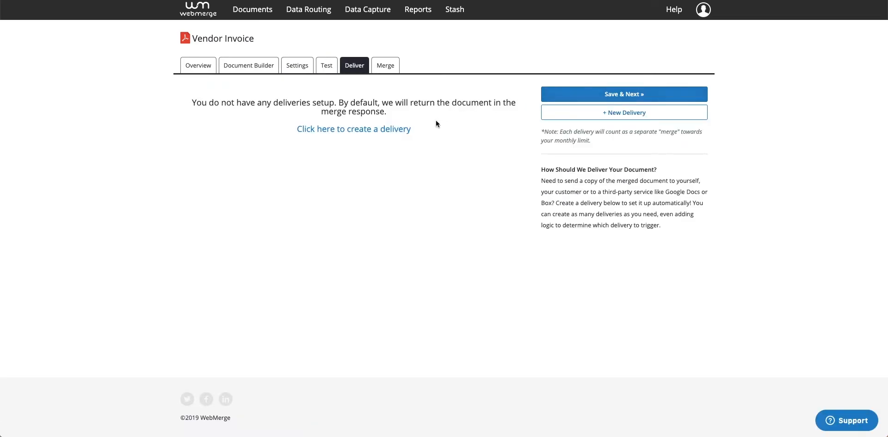
click(373, 130)
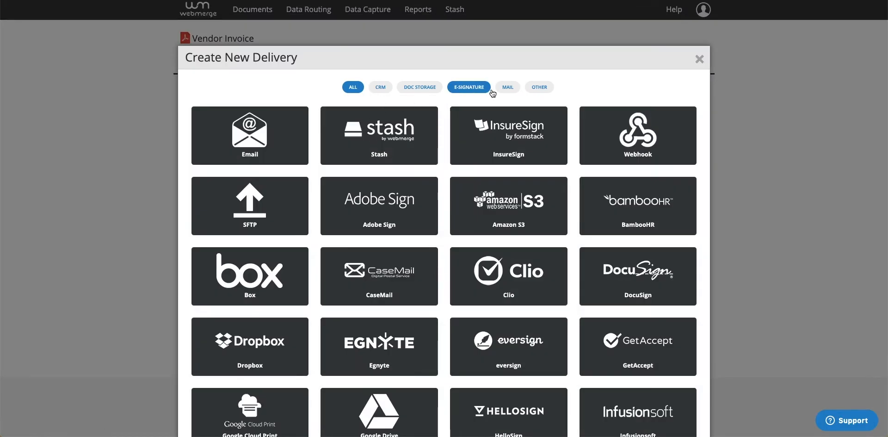
click(510, 89)
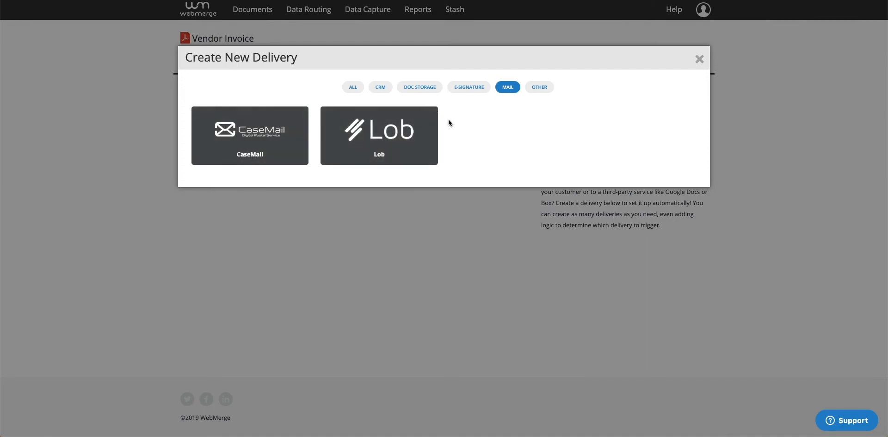
click(397, 135)
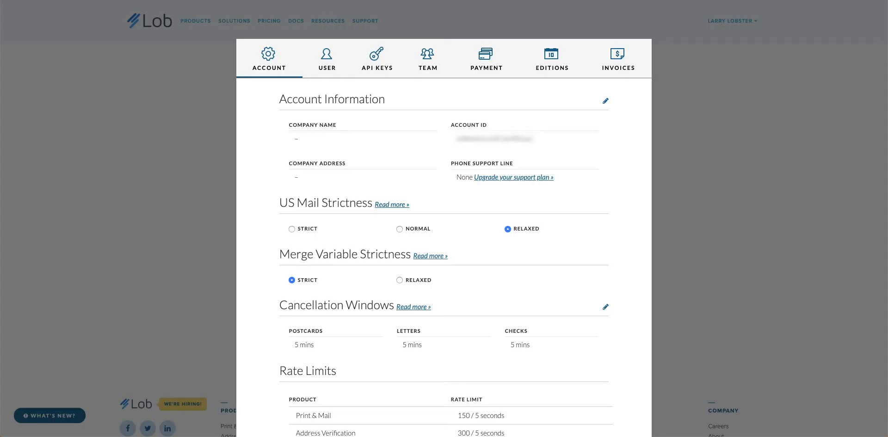
Copy the secret test environment API key from the Lob account settings and enter it as the WebMerge delivery's API key.
click(375, 54)
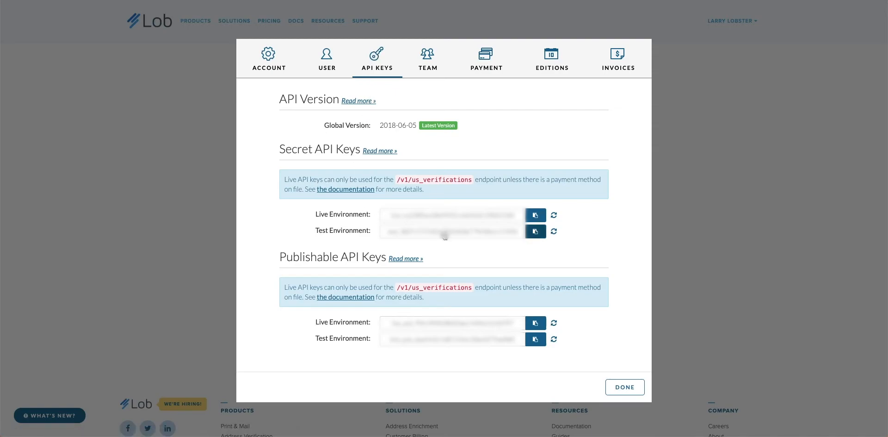
click(535, 231)
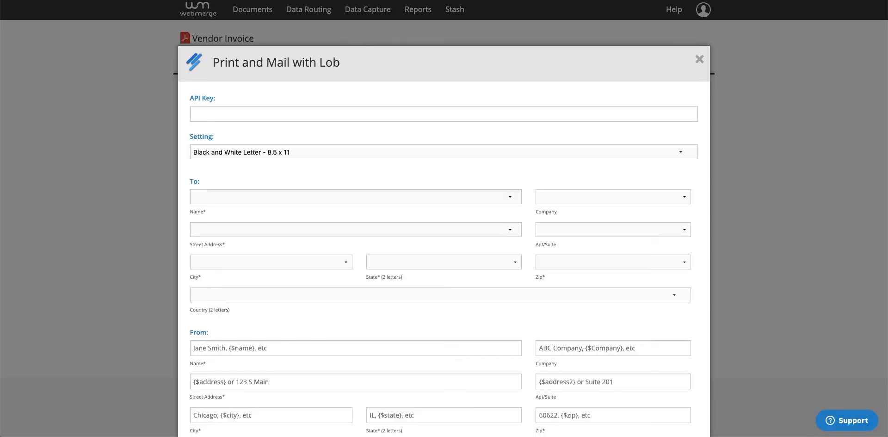
click(226, 111)
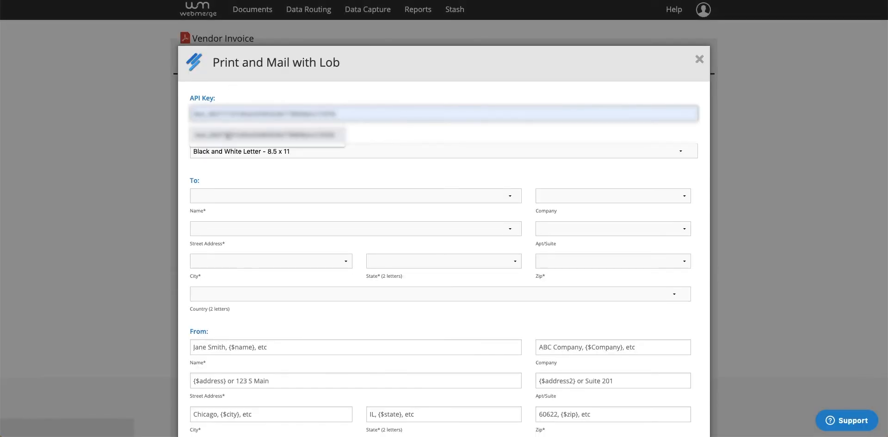
click(227, 135)
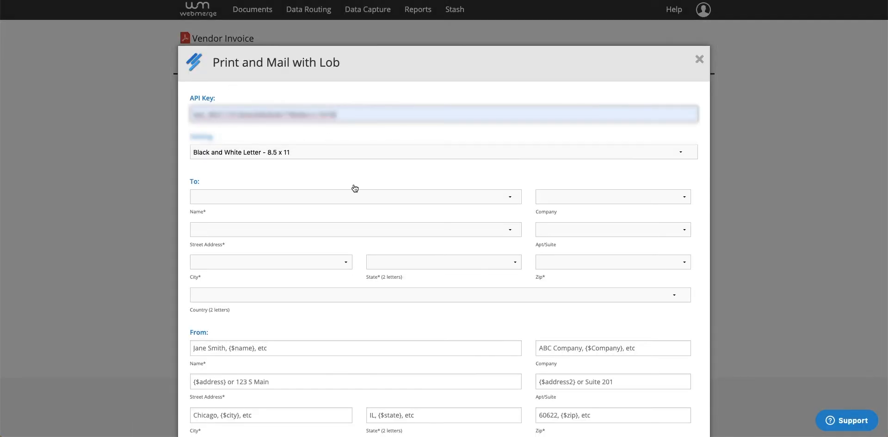
Map the recipient's name, company, street address and apt/suite to the name, company, address and address2 merge fields.
scroll(355, 188, down, 1)
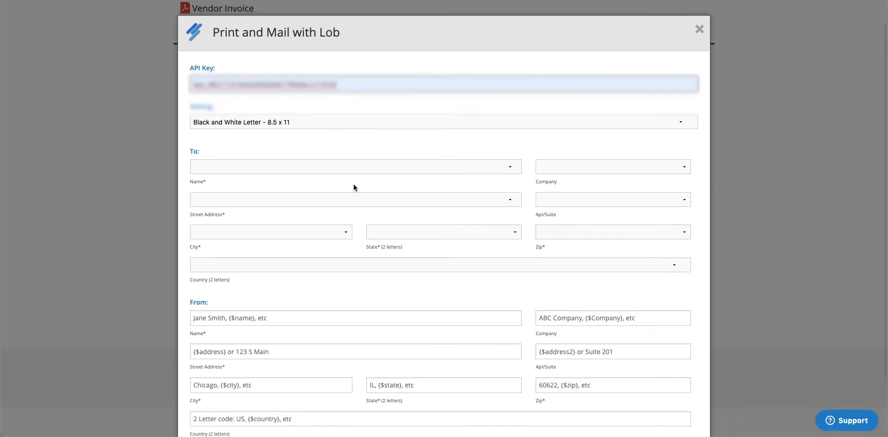
click(338, 166)
click(339, 79)
click(584, 167)
click(578, 99)
click(402, 203)
click(357, 140)
click(551, 200)
click(573, 148)
Map the recipient's city, state and zip to the city, state and zipcode merge fields, and set the country to {$country}.
click(323, 232)
click(300, 187)
click(426, 234)
click(416, 198)
click(541, 235)
click(551, 206)
click(551, 266)
text({$country})
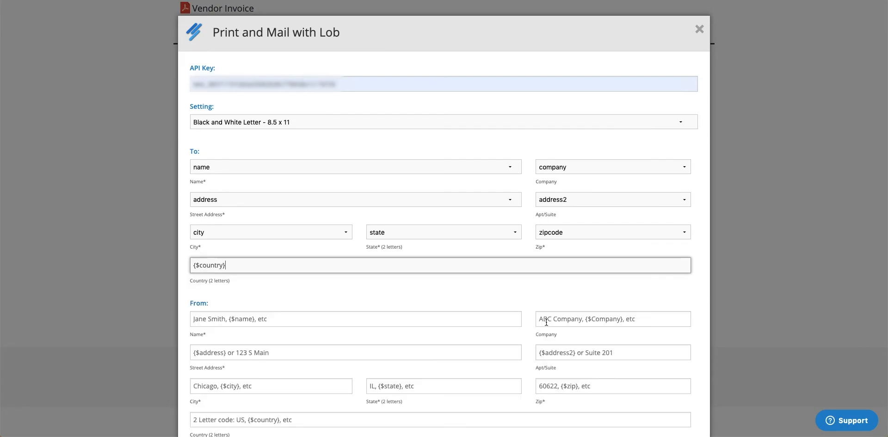
Fill the sender's name, company, street address, suite and city with {$name}, {$company}, {$address}, {$address2} and {$city}.
scroll(319, 247, down, 3)
click(319, 247)
text({$name})
key(Tab)
text({$company})
key(Tab)
text({$address})
key(Tab)
text({$address2})
key(Tab)
text({$city})
key(Tab)
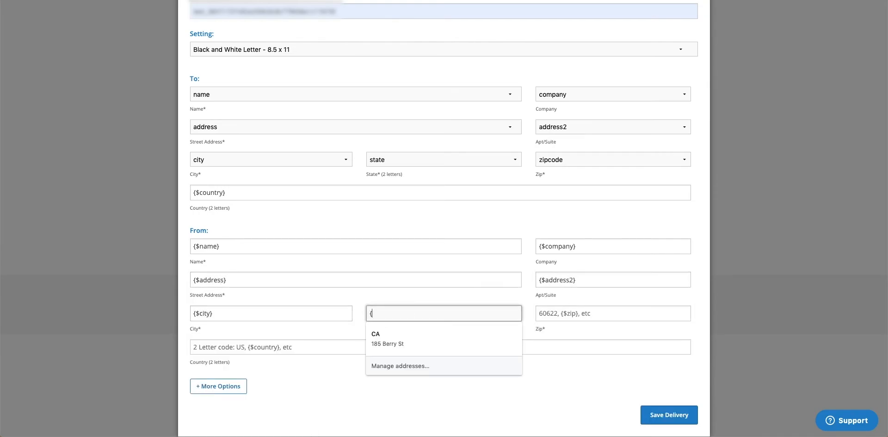
Set the sender's state, zip and country to {$state}, {$zipcode} and {$country}, and save the delivery.
text({$state})
key(Tab)
text({$zipcode})
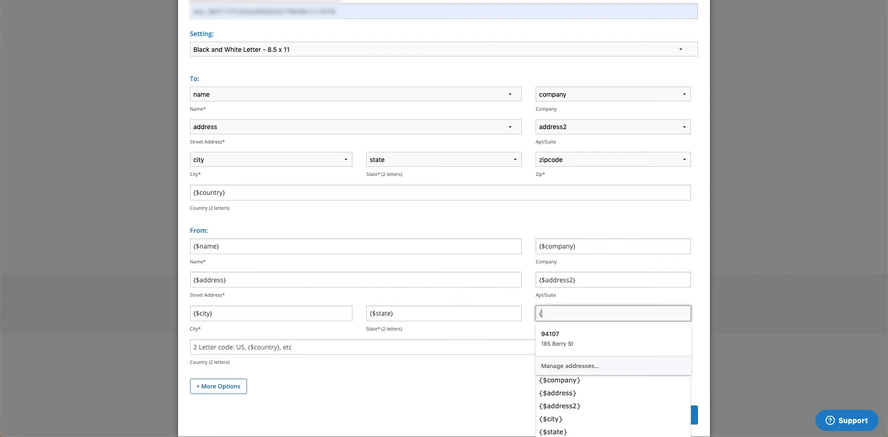
key(Tab)
text({$country})
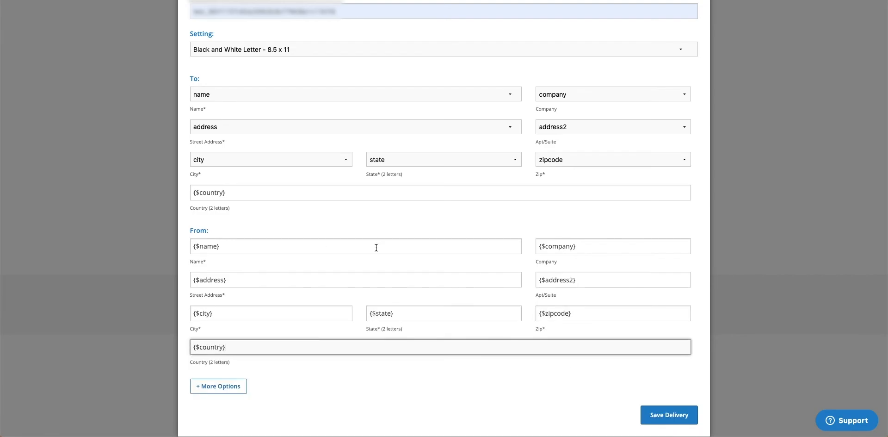
click(668, 415)
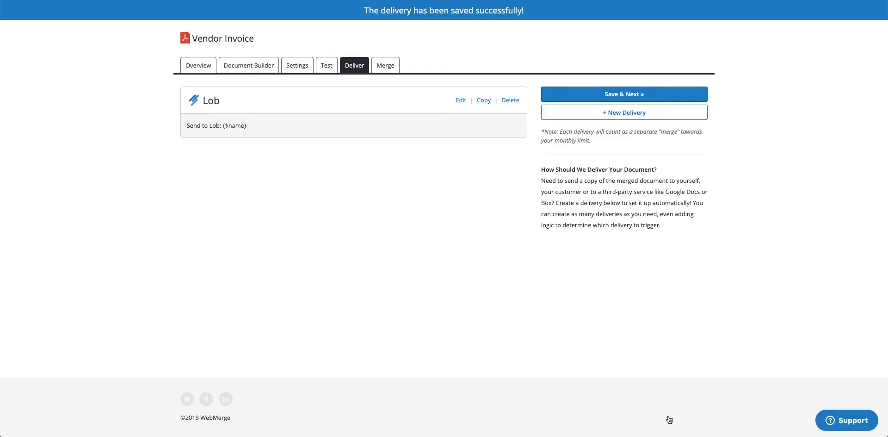
Review the saved Lob delivery's settings, close them, and continue to the merge stage.
click(461, 100)
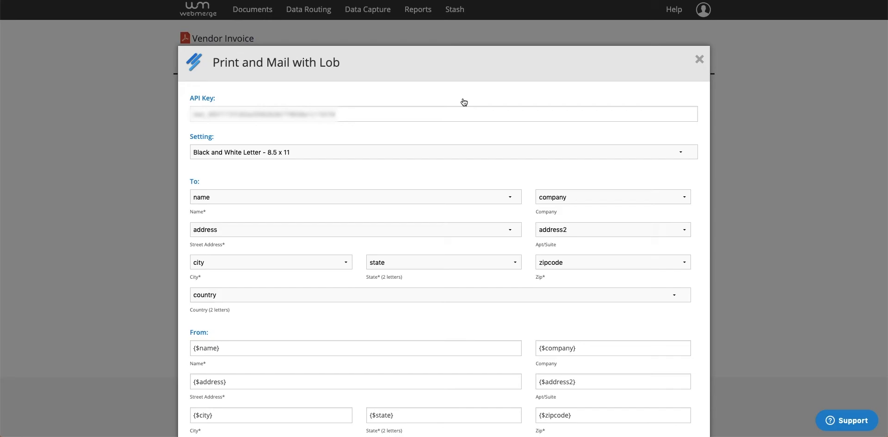
click(699, 59)
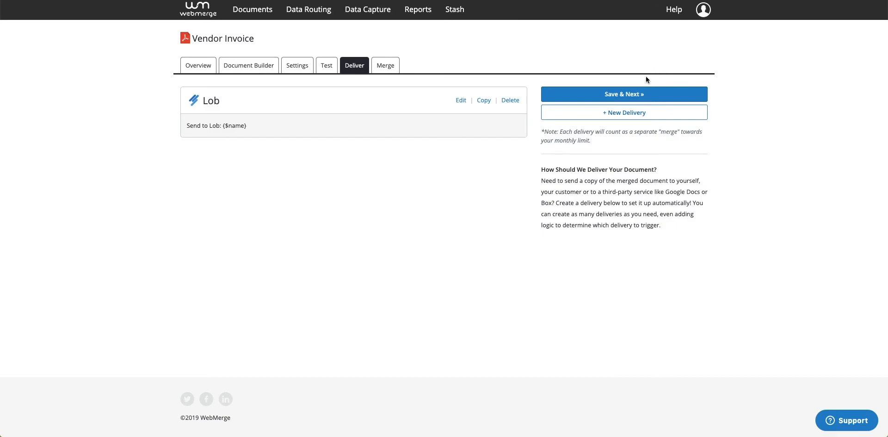
click(630, 95)
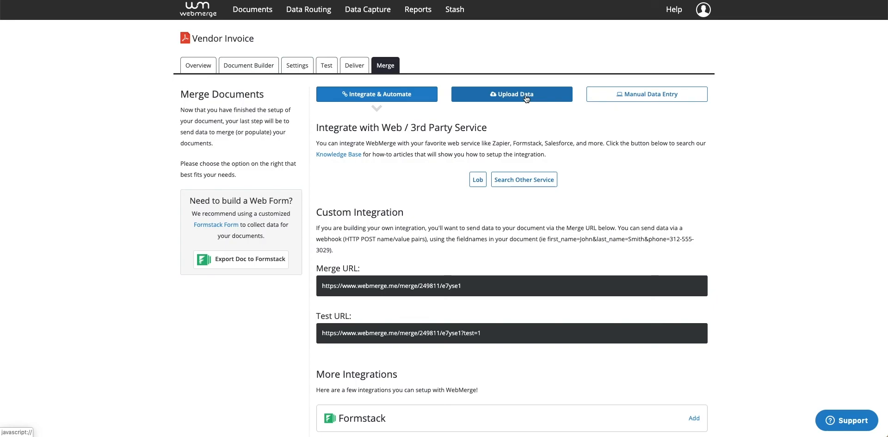
Switch to the Address List spreadsheet in Excel and examine its column headings from the recipient name to the company name.
key(super+Tab)
key(super+Tab)
key(super+Tab)
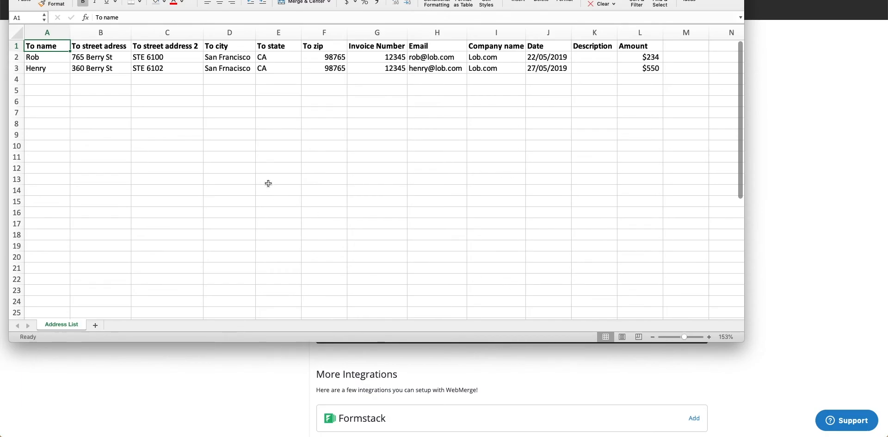
click(86, 49)
key(Right)
key(Right)
key(Right)
key(Right)
key(Right)
key(Right)
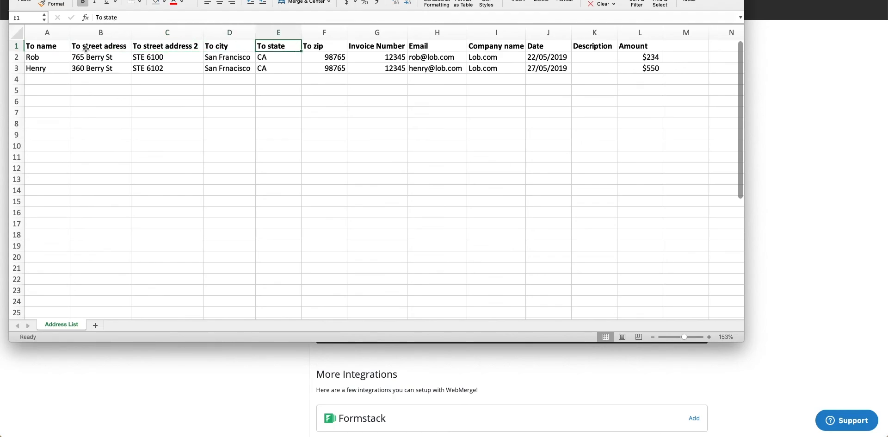
key(Right)
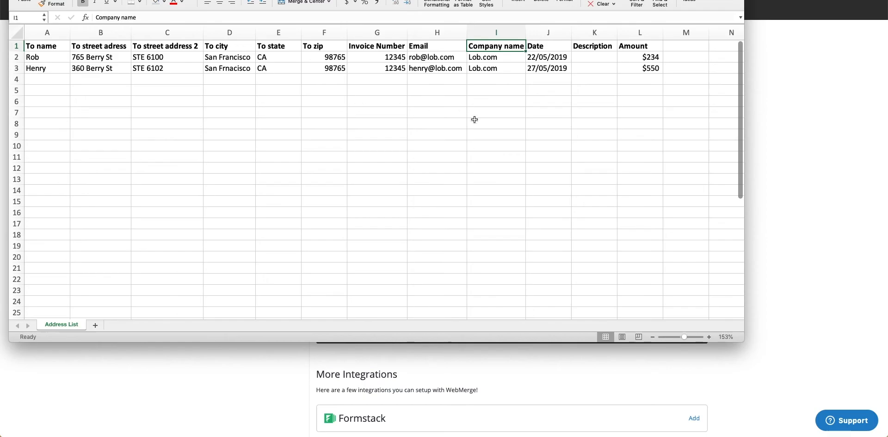
Return to WebMerge, upload Address List.csv as the merge data, and continue to field matching.
click(803, 167)
click(515, 95)
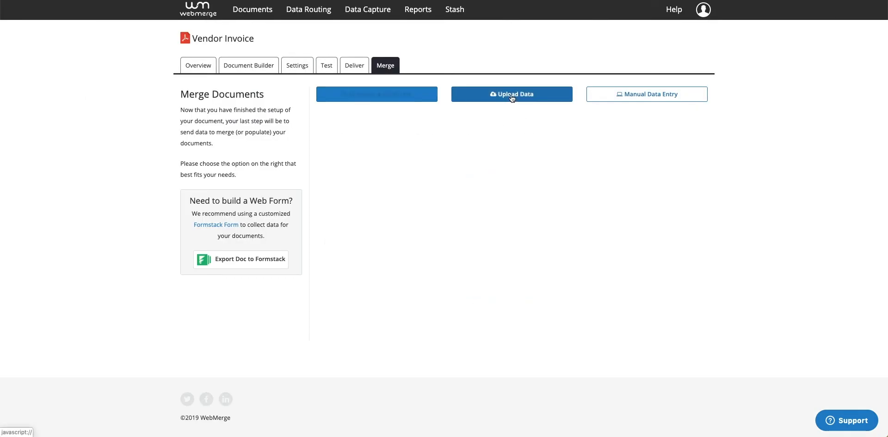
click(352, 184)
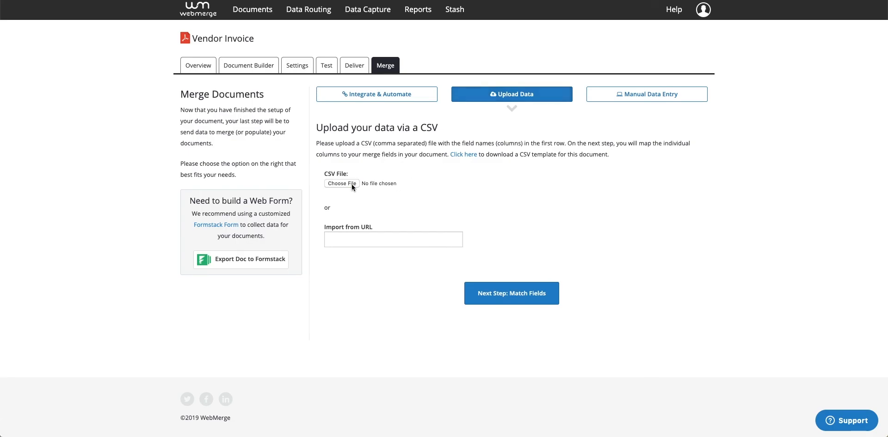
click(410, 22)
key(Return)
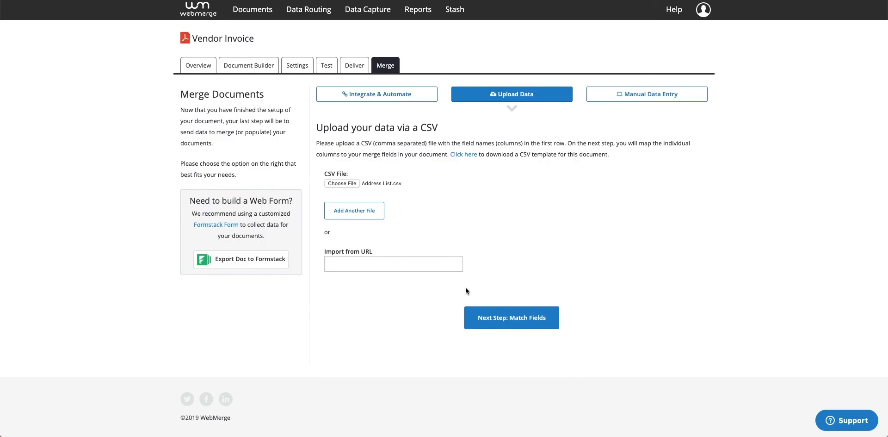
click(514, 323)
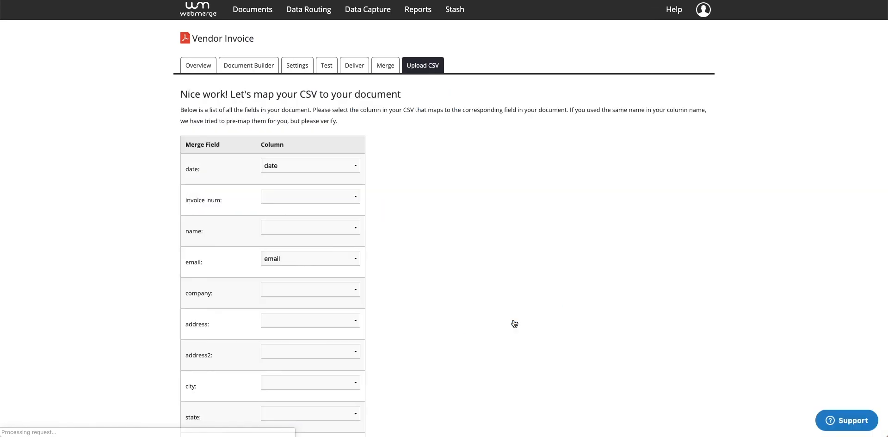
Map invoice_num to the invoice number column, name to to name, and company to company name.
scroll(514, 323, down, 3)
click(318, 130)
click(296, 190)
click(293, 167)
click(292, 169)
click(296, 223)
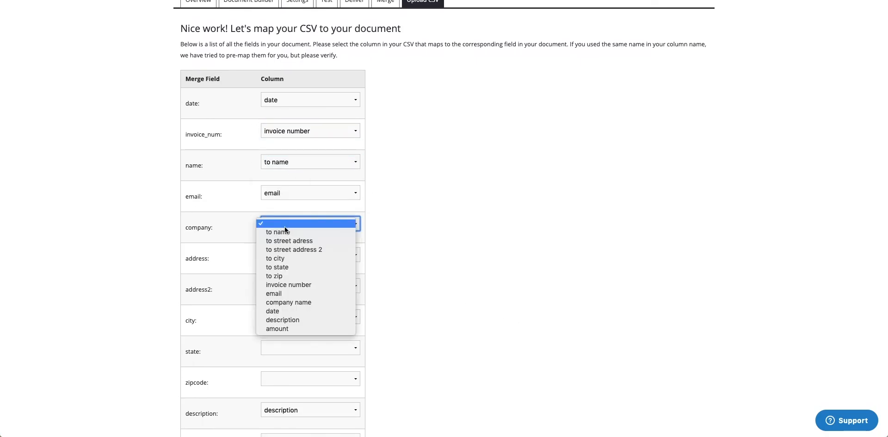
click(289, 302)
Map address to the to street adress column, address2 to to street address 2, and city to to city.
click(271, 254)
click(278, 272)
click(272, 282)
click(273, 311)
click(274, 317)
click(273, 351)
Map state to the to state column and zipcode to to zip, and merge all 2 rows of data.
click(273, 353)
click(282, 386)
scroll(282, 381, down, 2)
click(280, 275)
click(276, 323)
scroll(341, 399, down, 3)
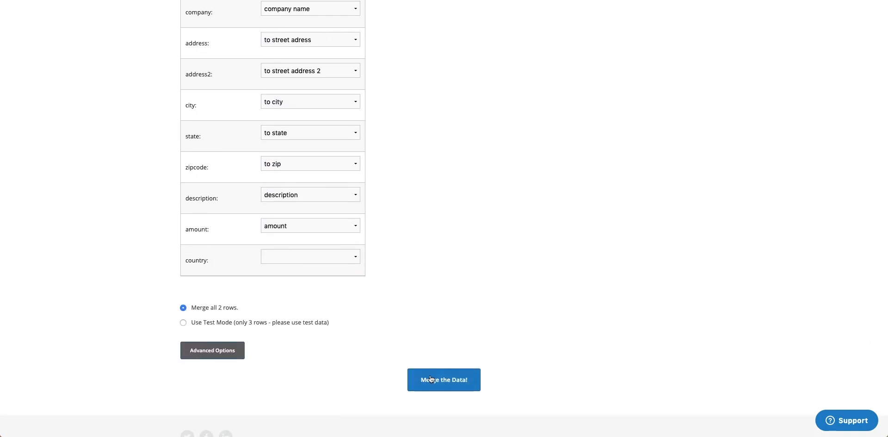
click(467, 383)
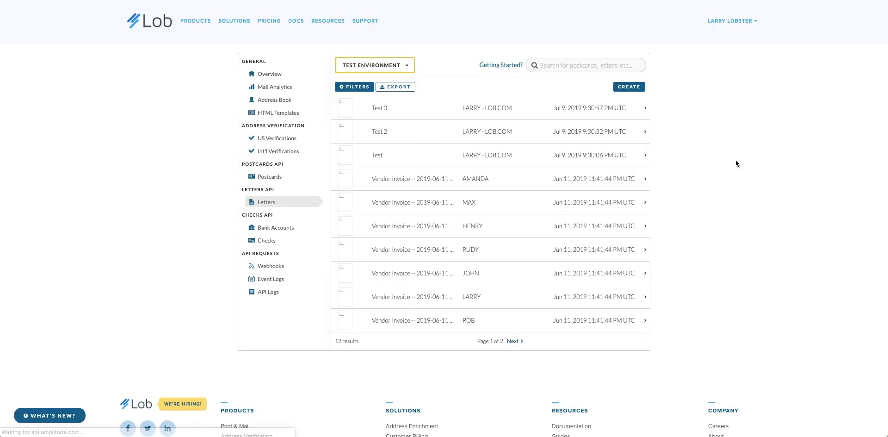
Switch to the Lob dashboard, reload the letters list, and open the PDF of the second newest Vendor Invoice letter.
click(269, 206)
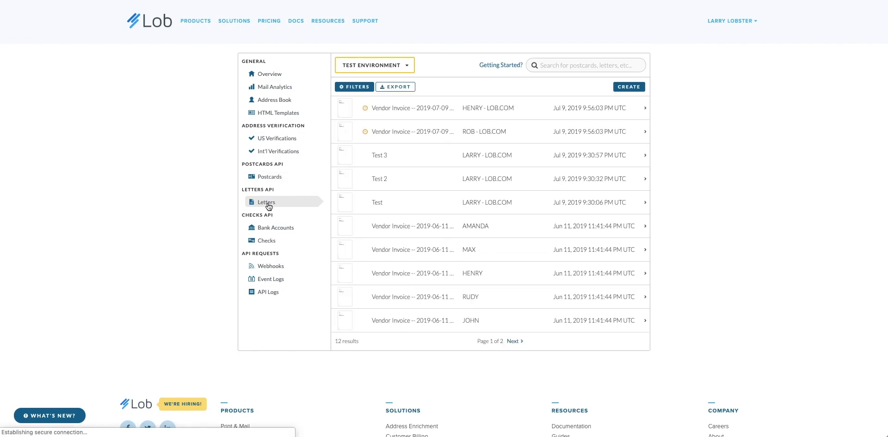
click(395, 136)
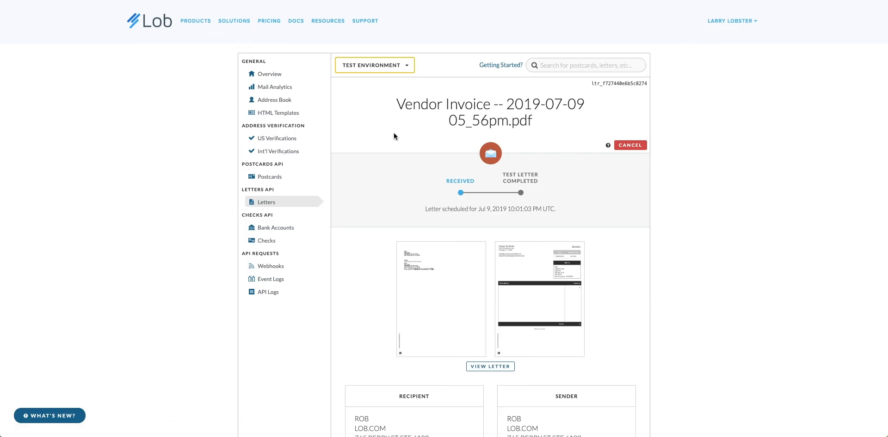
scroll(394, 136, down, 1)
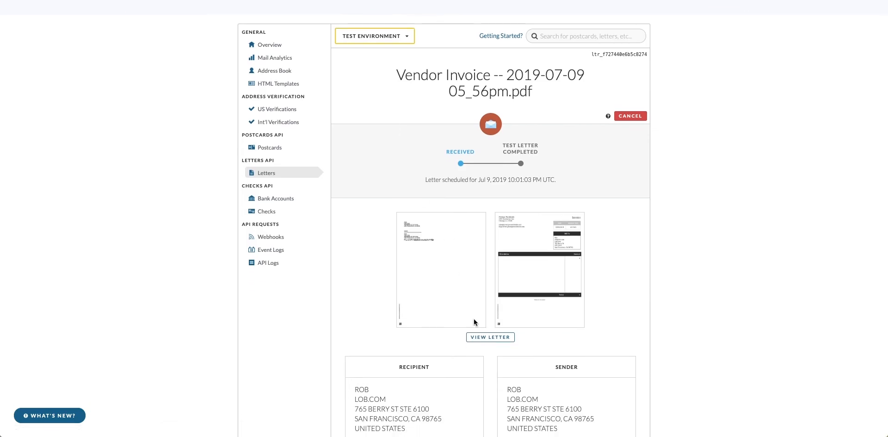
click(479, 336)
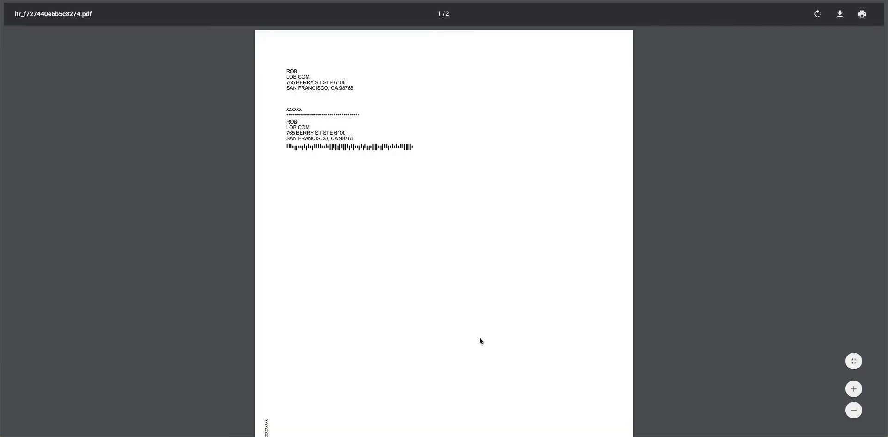
Check the letter PDF's address page and invoice page, and close the PDF.
scroll(479, 337, down, 7)
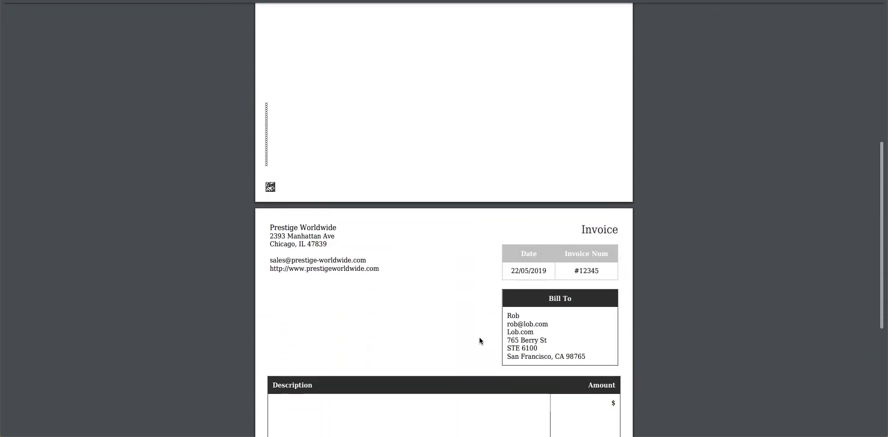
scroll(479, 341, down, 4)
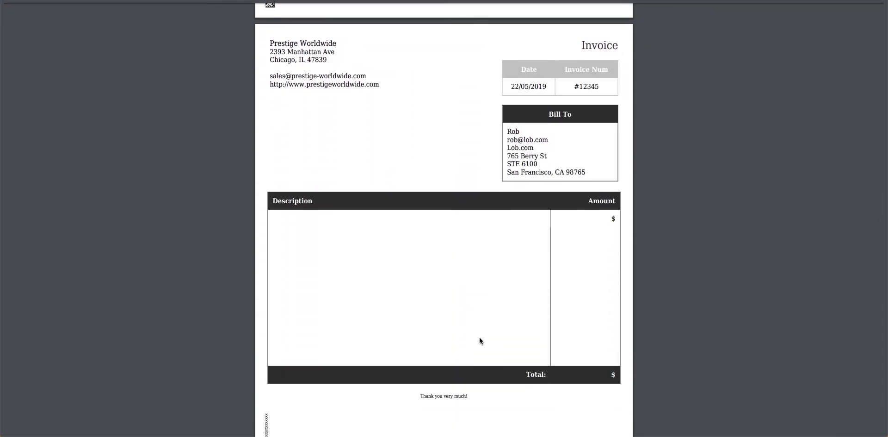
scroll(479, 341, up, 1)
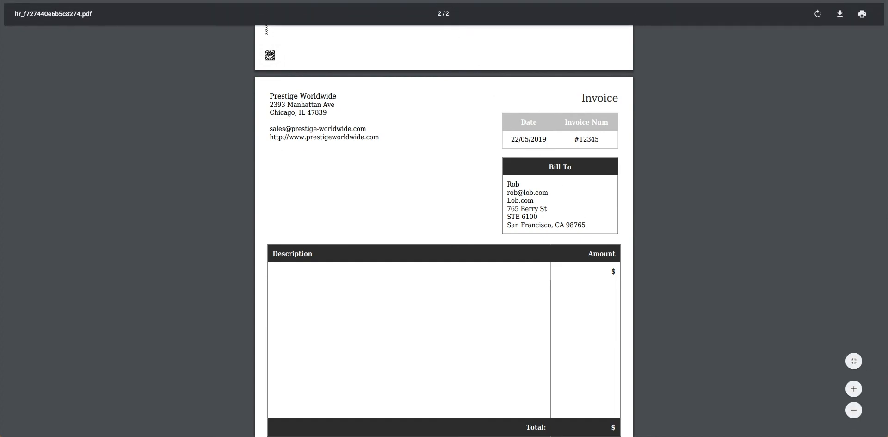
key(super+w)
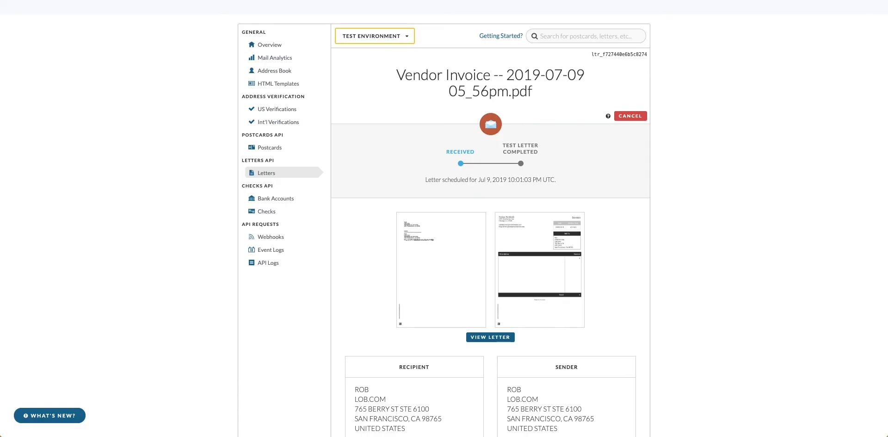